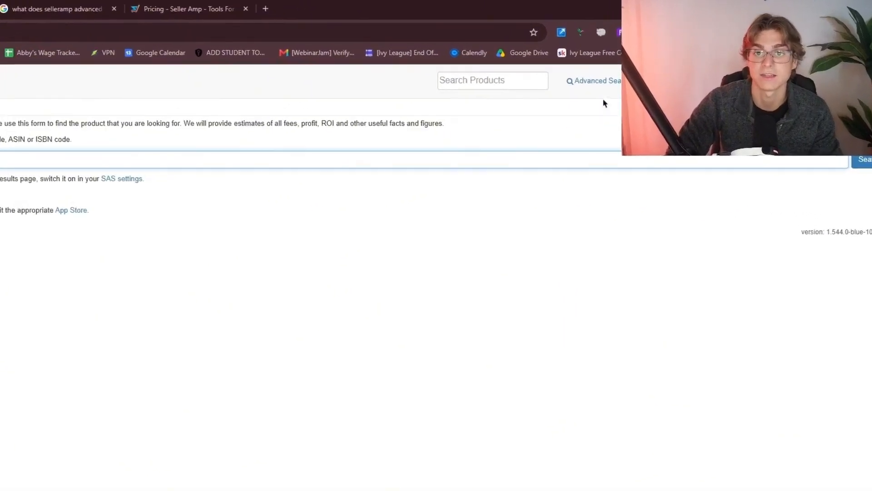
Open the advanced product search with the Good Deal template's criteria
left_click(564, 113)
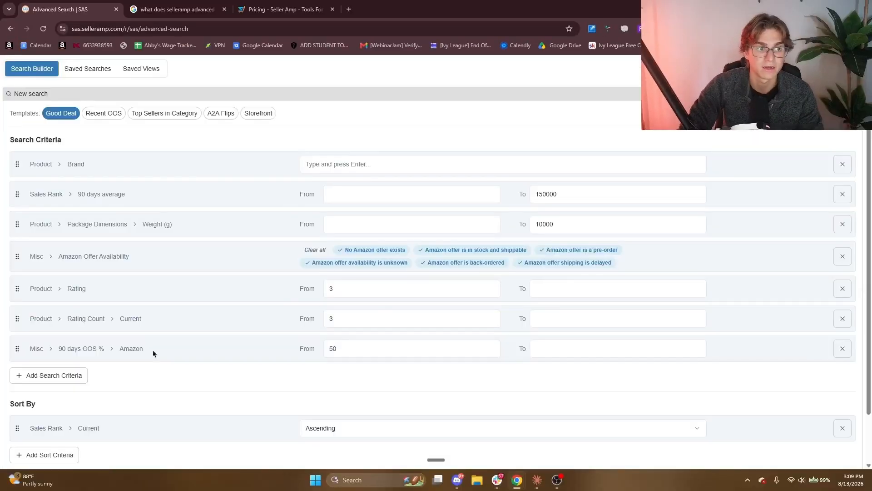
scroll(384, 333, "up", 1)
scroll(370, 335, "down", 1)
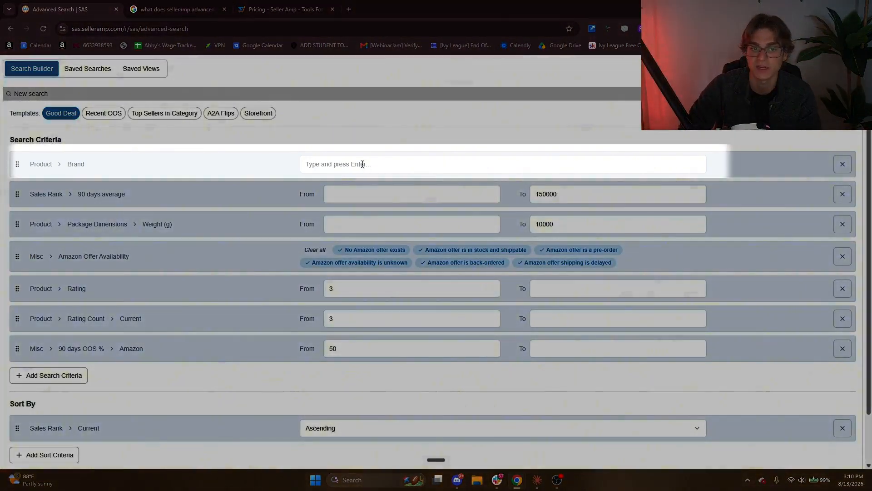
Set the 90 days average sales rank range from 1 to 100000
left_click(365, 167)
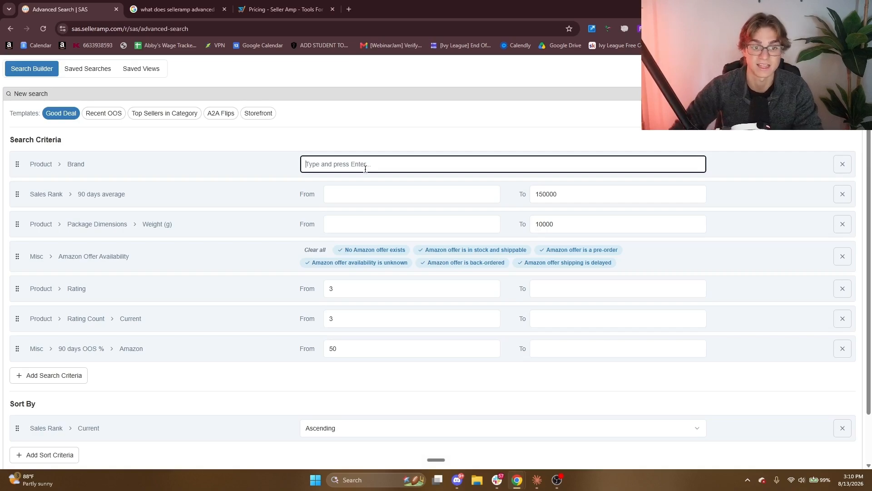
left_click(374, 194)
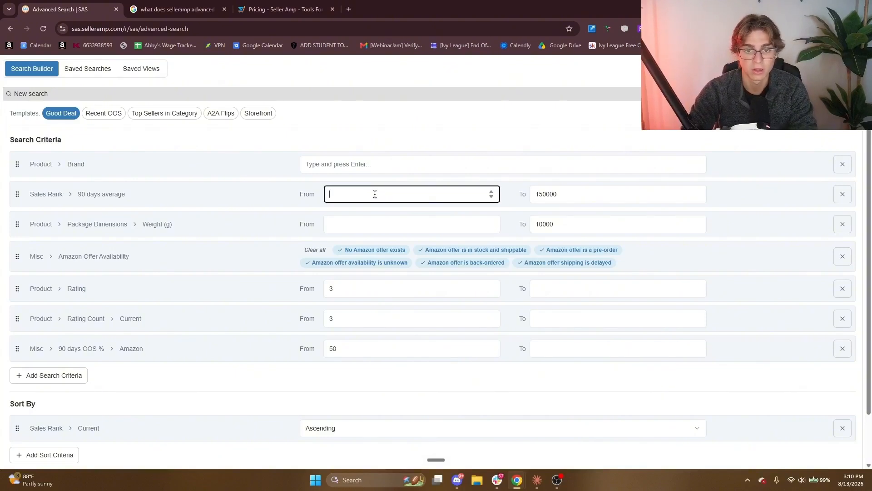
type("1")
key("Tab")
type("1")
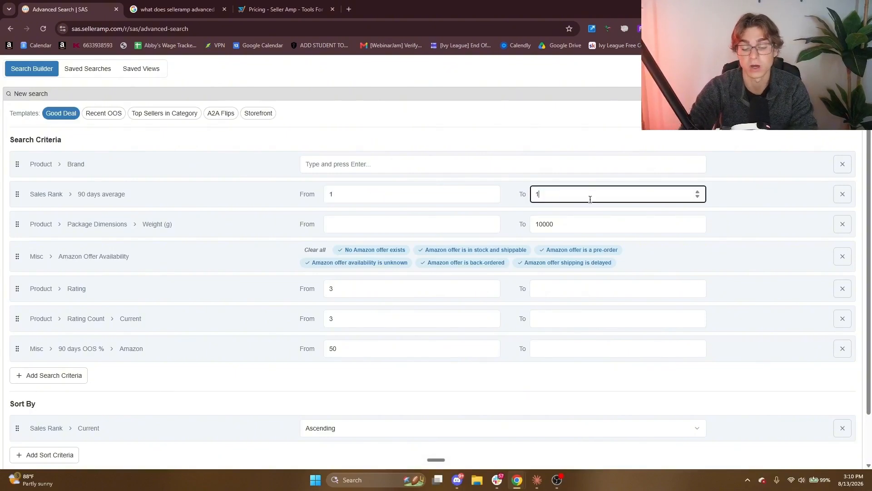
type("00000")
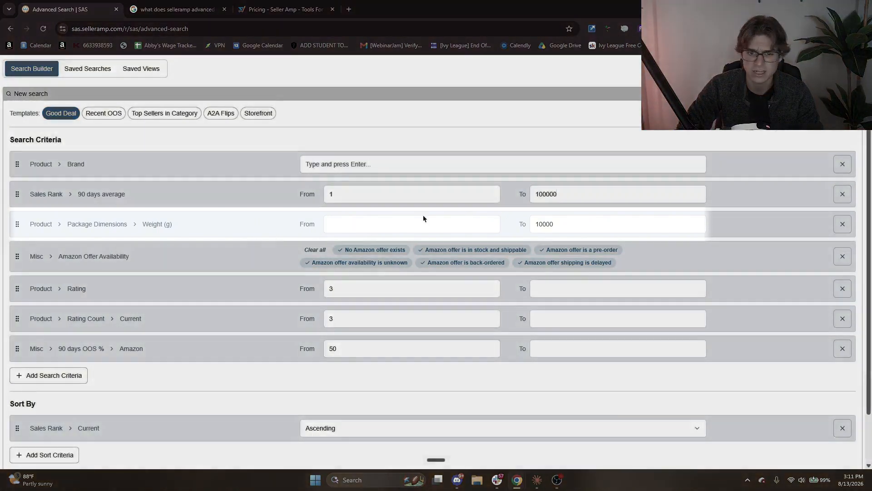
left_click(421, 224)
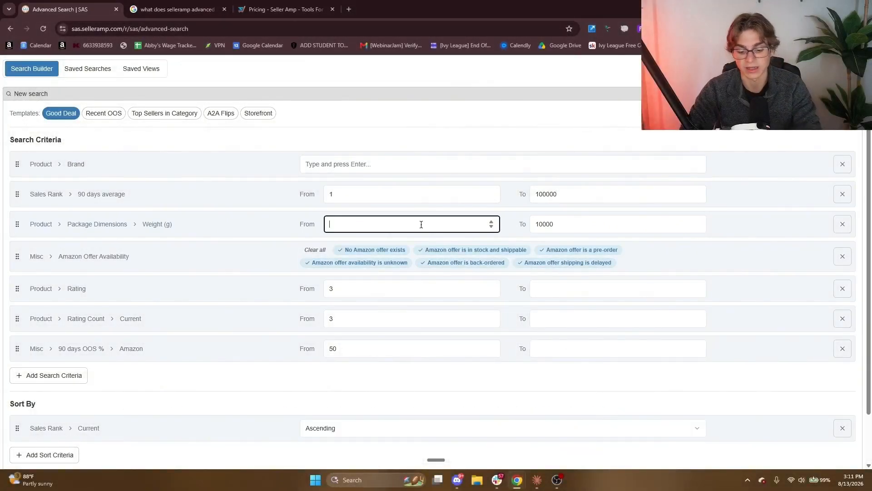
type("40")
key("BackSpace")
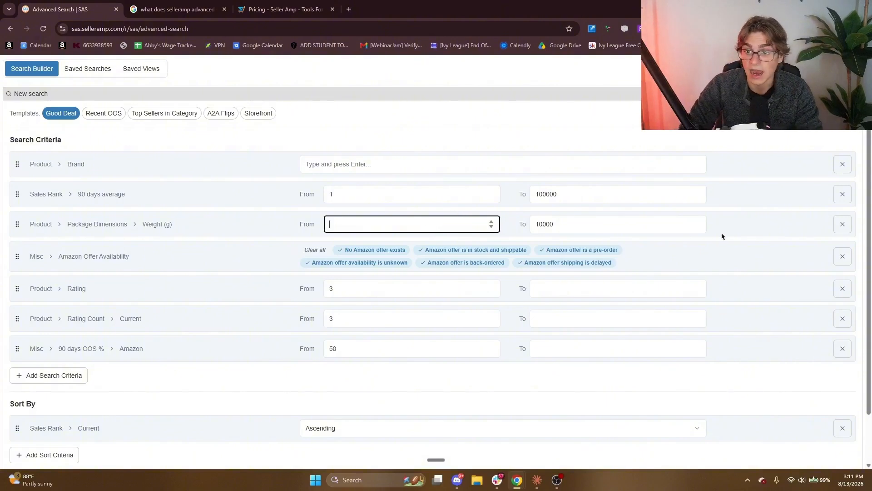
left_click(732, 228)
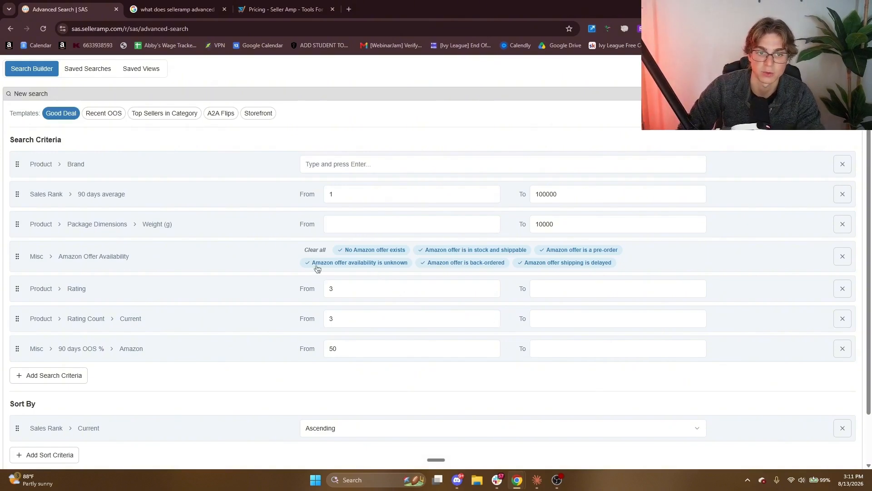
Limit Amazon Offer Availability to "No Amazon offer exists" by deselecting all the other availability options
left_click(352, 250)
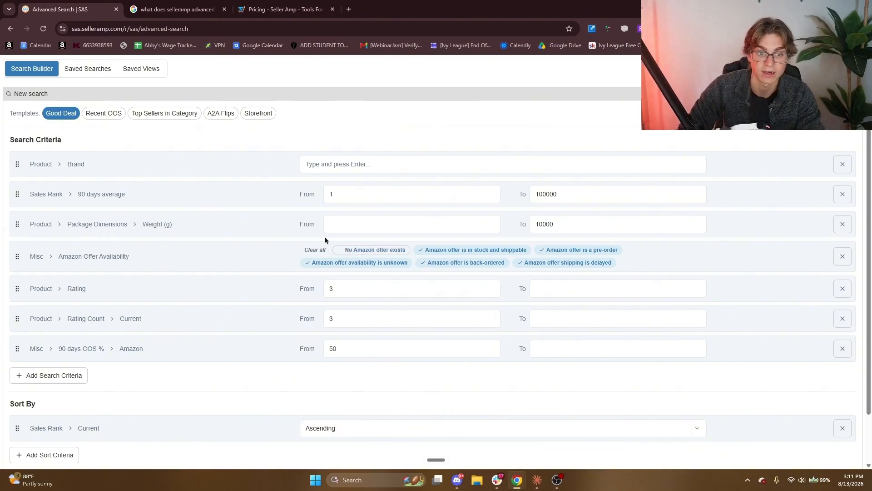
left_click(349, 254)
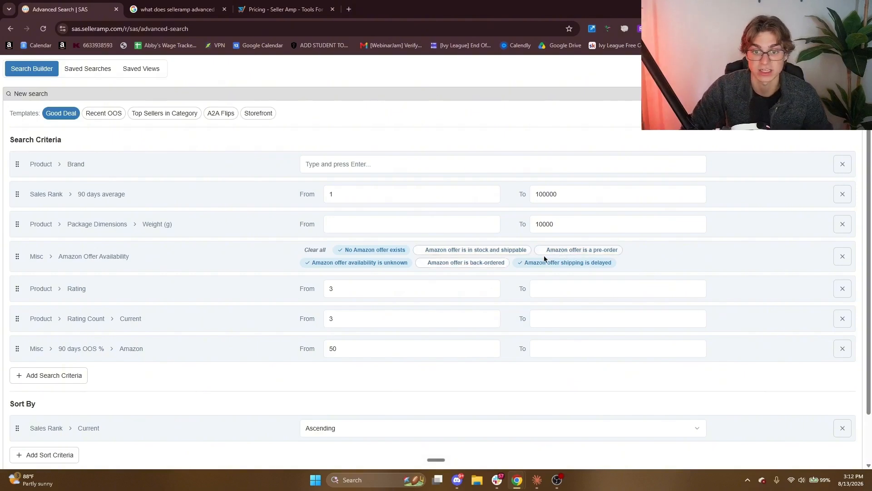
left_click(543, 262)
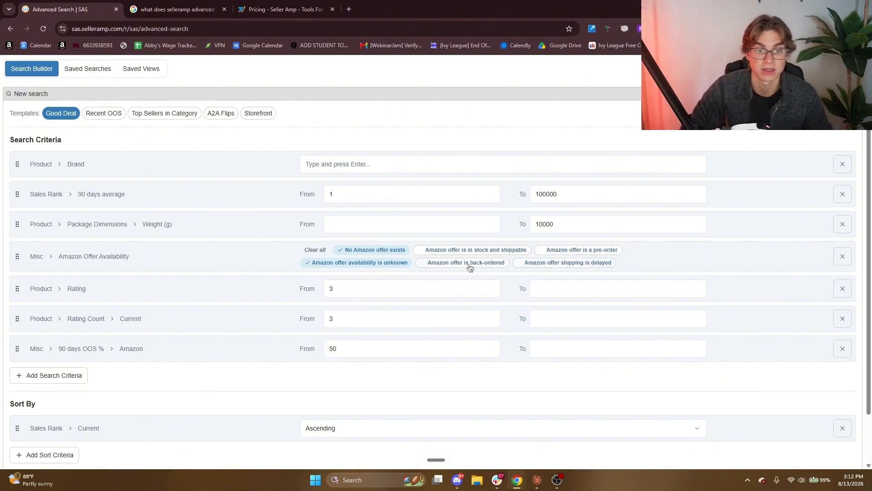
left_click(353, 268)
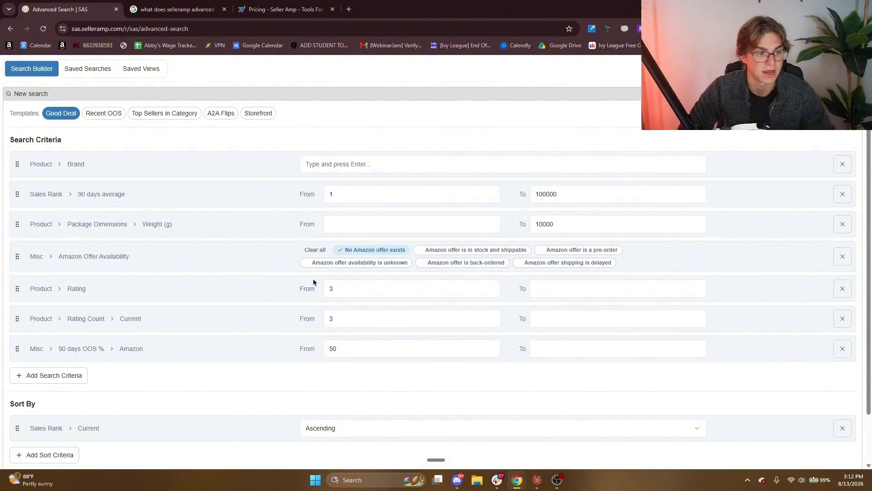
Remove the Rating, Rating Count and 90 days OOS % Amazon criteria from the search
scroll(273, 263, "down", 1)
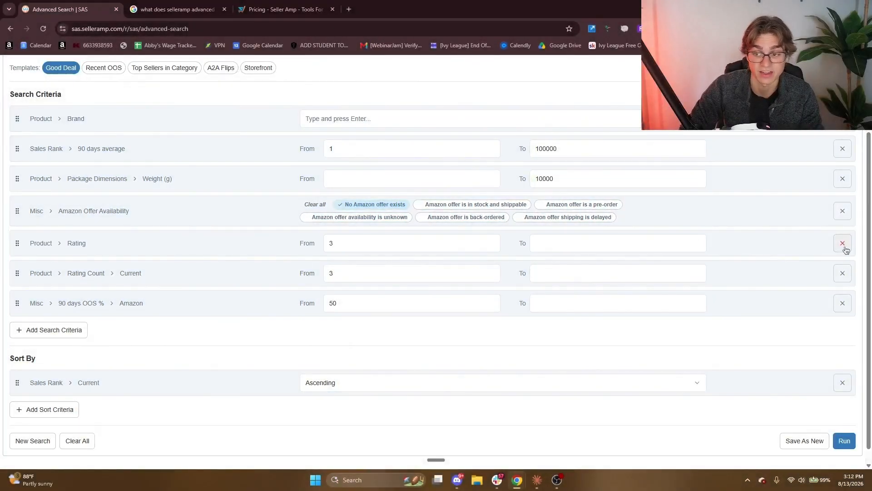
left_click(842, 244)
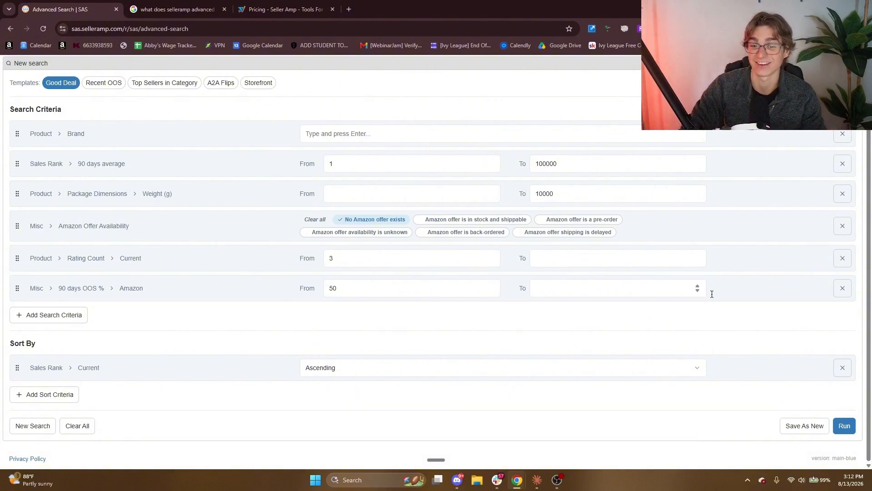
left_click(841, 261)
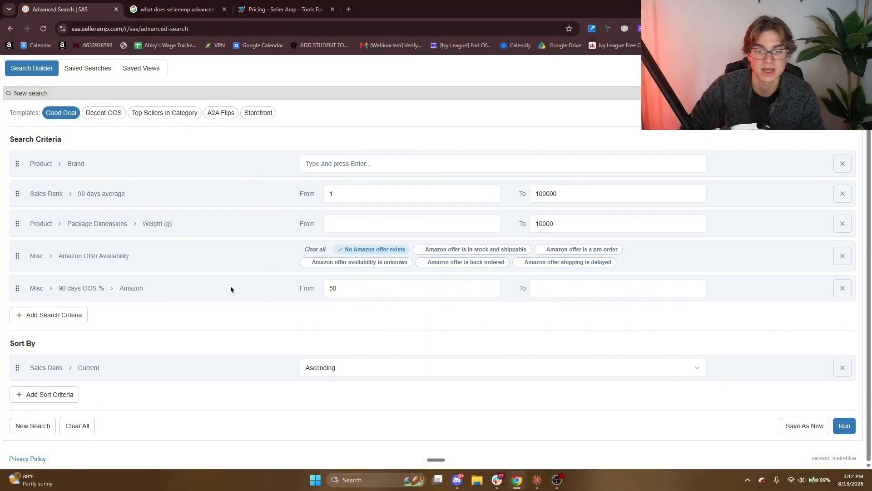
double_click(370, 291)
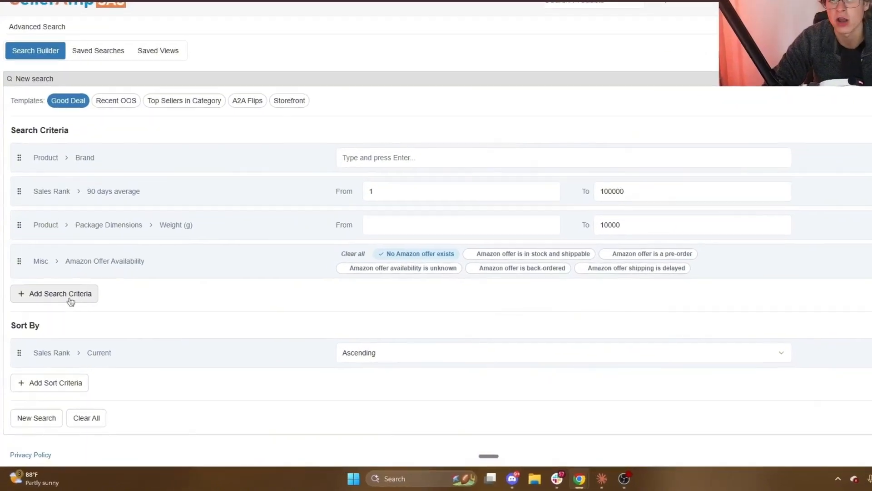
Add a search criterion for the current count of new offers (Offer Counts > New > Current)
left_click(64, 319)
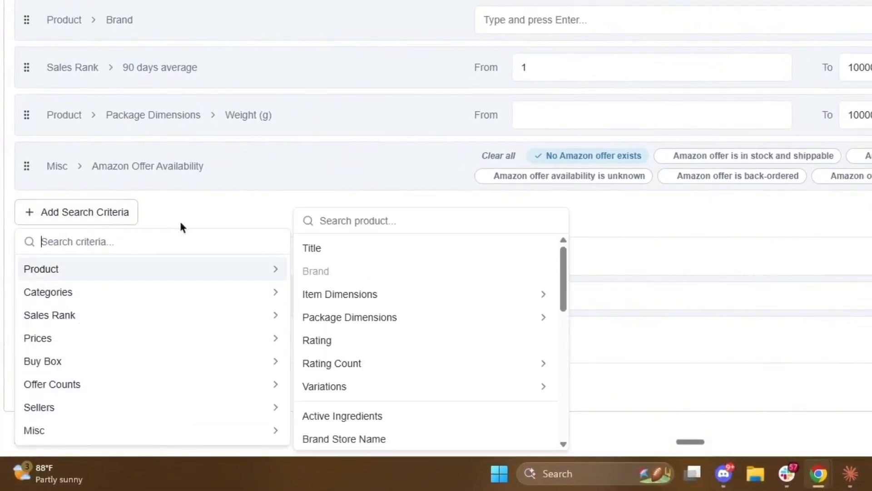
mouse_move(130, 351)
mouse_move(81, 433)
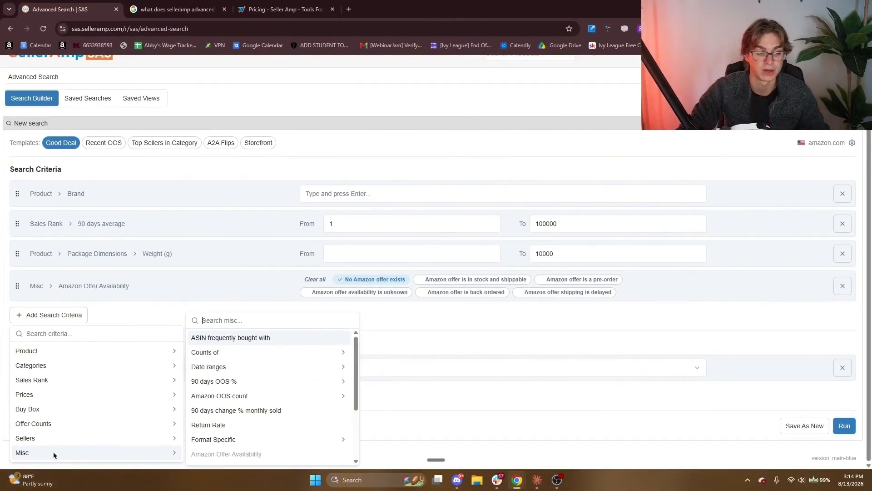
left_click(68, 333)
type("of")
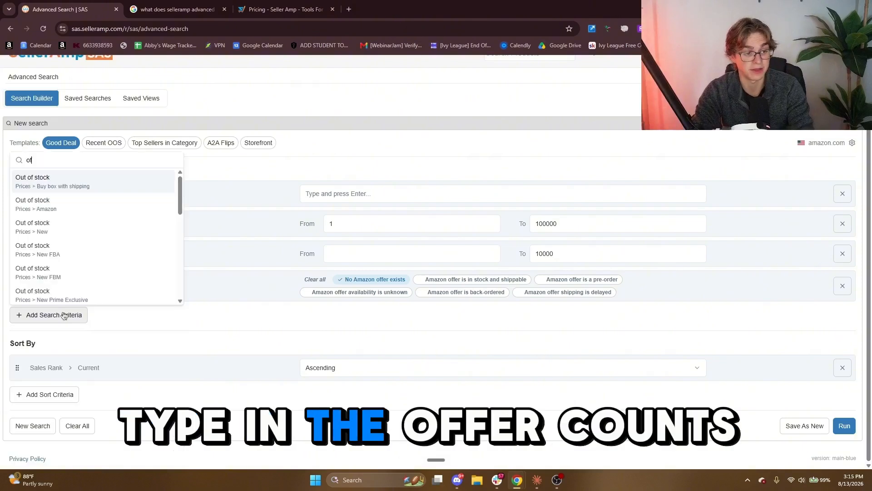
type("fer coun")
mouse_move(64, 373)
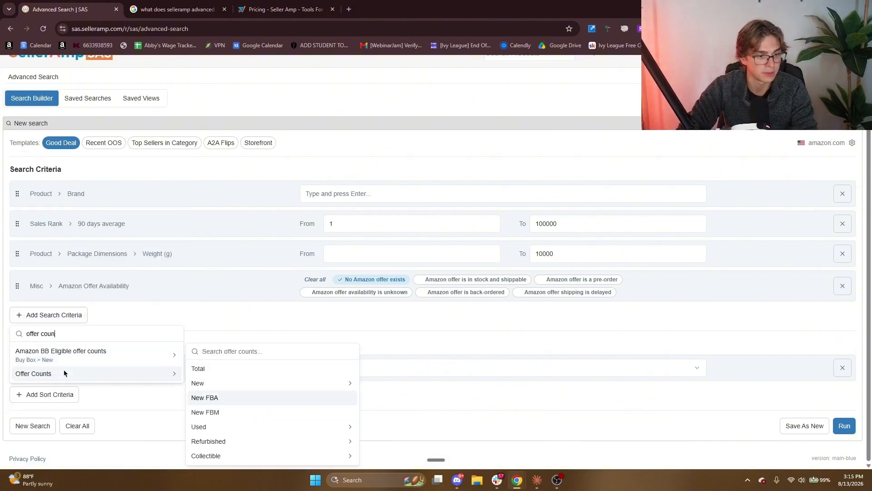
left_click(204, 386)
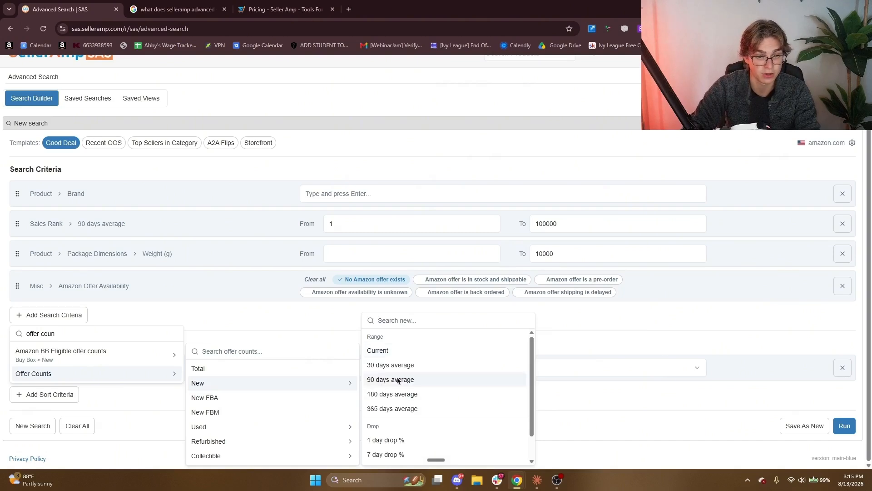
left_click(373, 351)
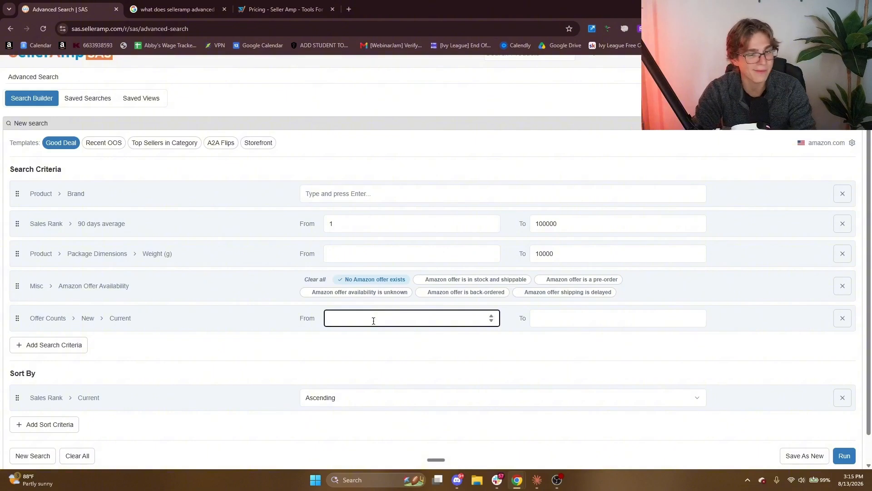
Set the current new offer count range from 5 to 90
type("5")
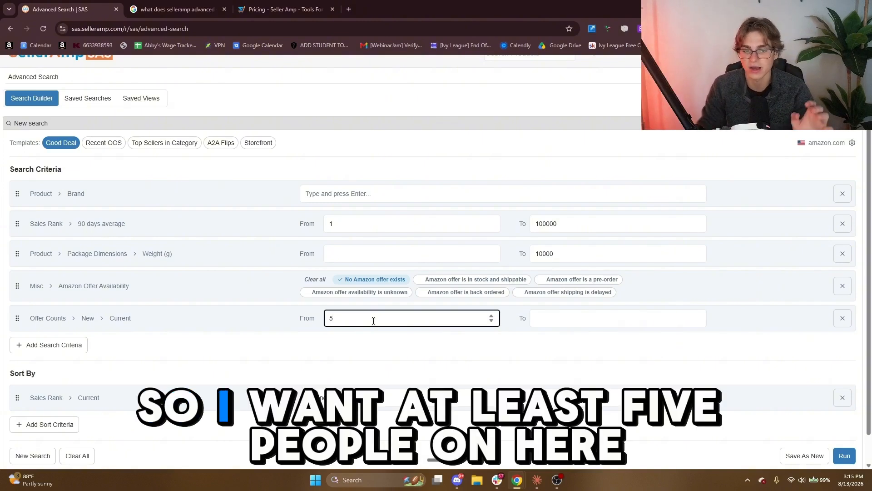
key("Tab")
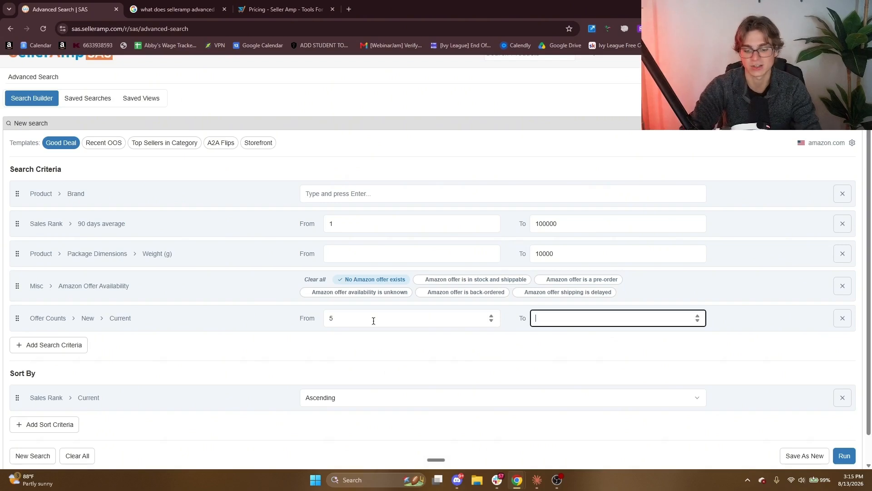
type("9")
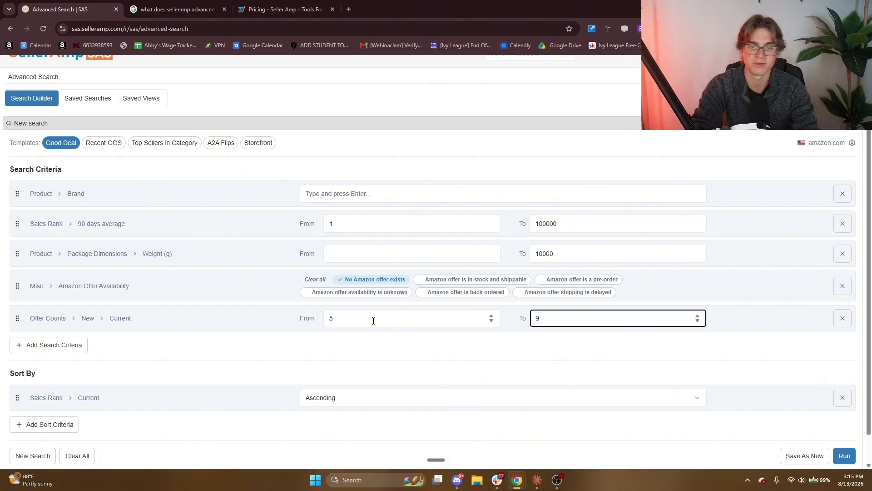
type("0")
key("Tab")
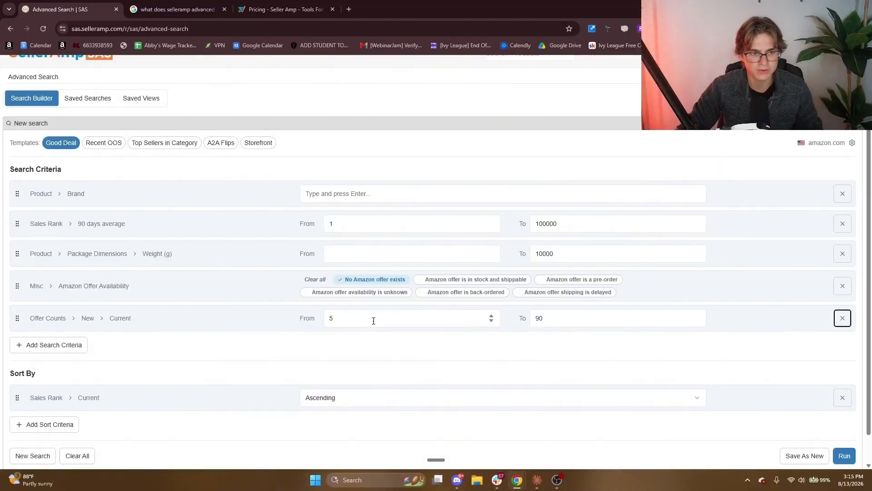
Add a Prices > New > Current criterion with a minimum of 20 and the maximum left blank
left_click(80, 350)
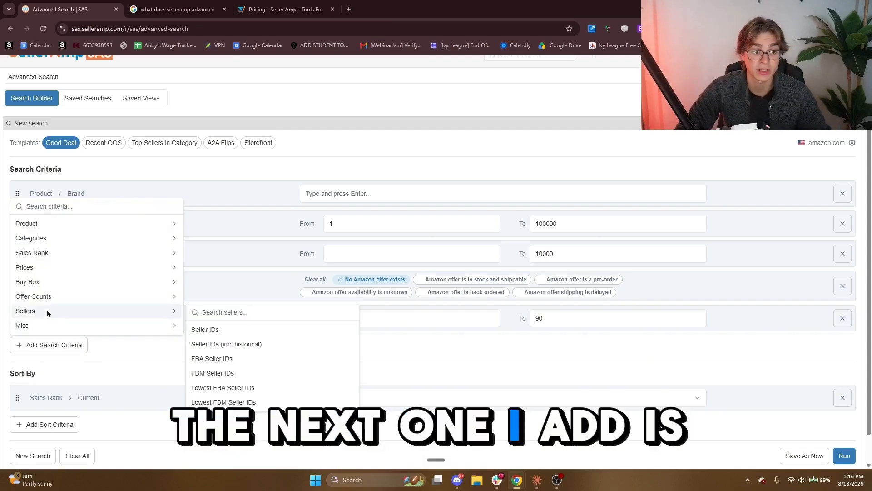
mouse_move(31, 269)
mouse_move(233, 329)
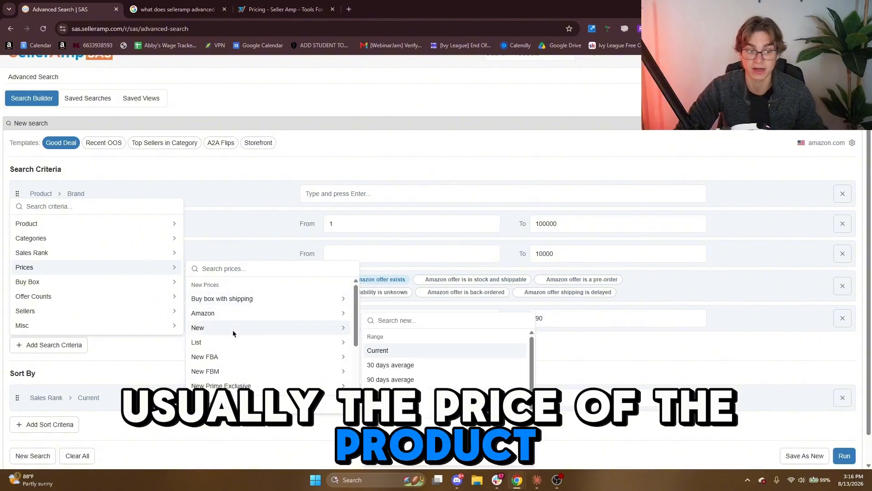
left_click(387, 352)
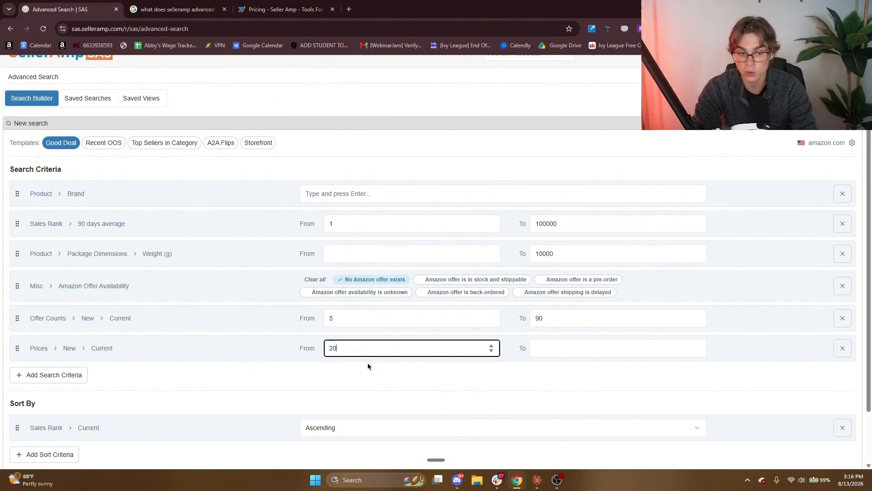
key("Tab")
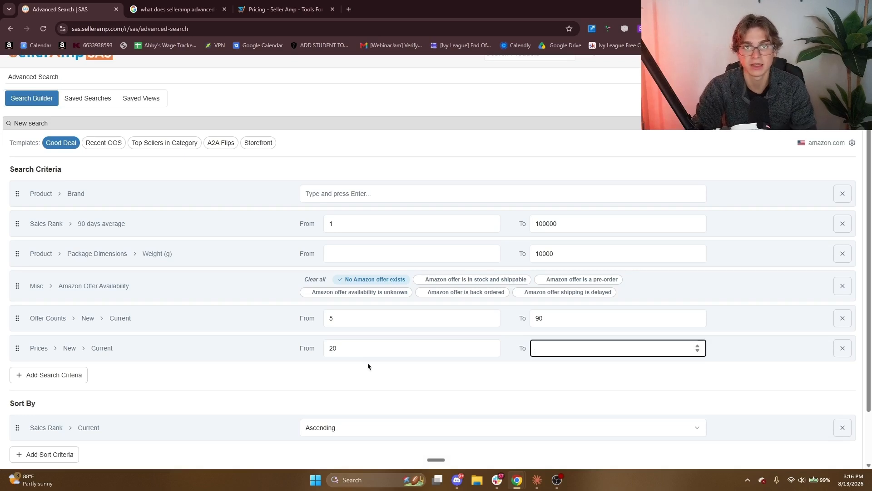
left_click(403, 379)
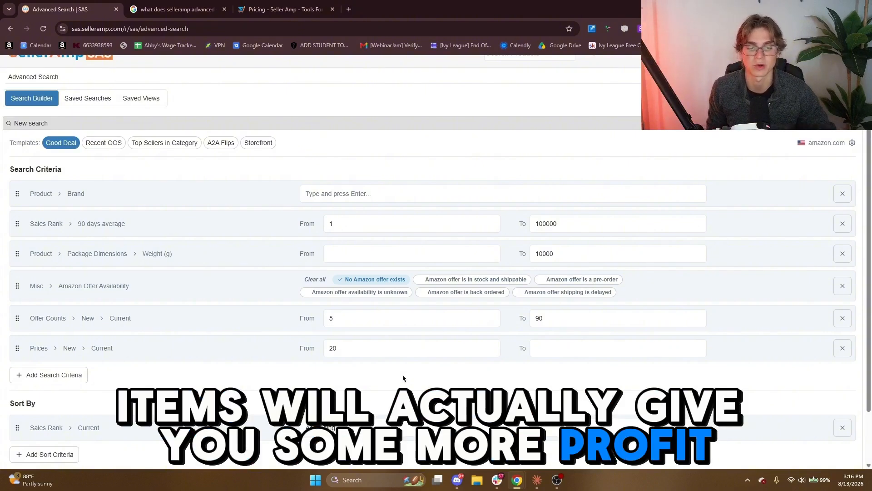
left_click(600, 354)
left_click(576, 386)
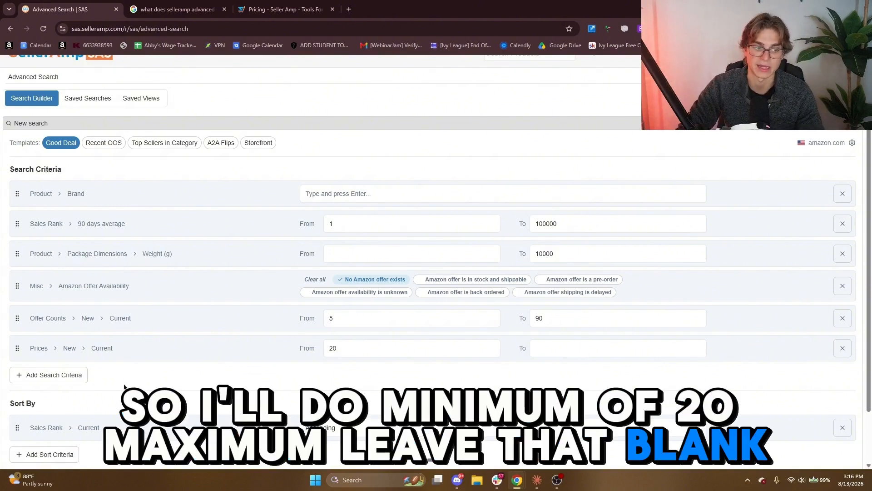
Add a Product > Title criterion with the keyword "Large"
left_click(50, 374)
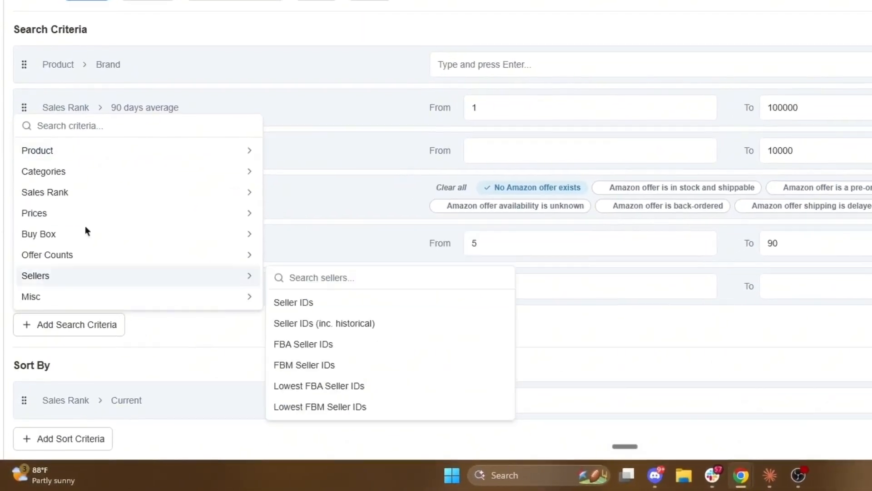
mouse_move(35, 249)
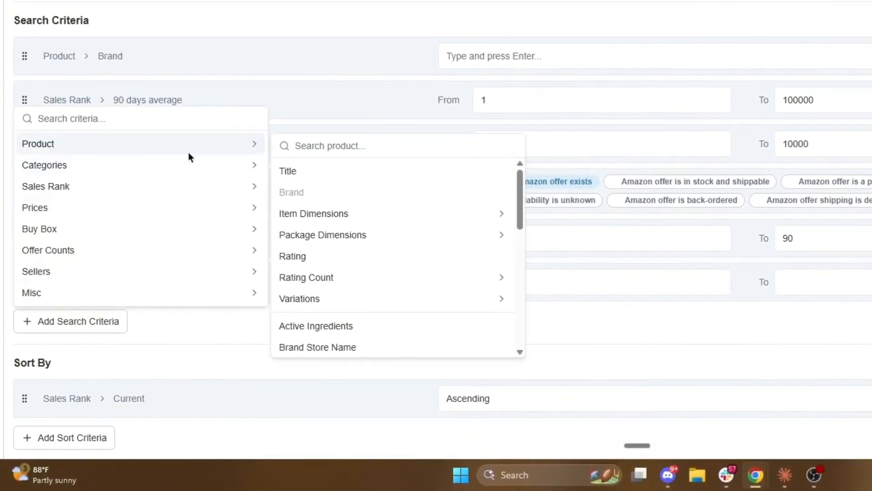
left_click(294, 173)
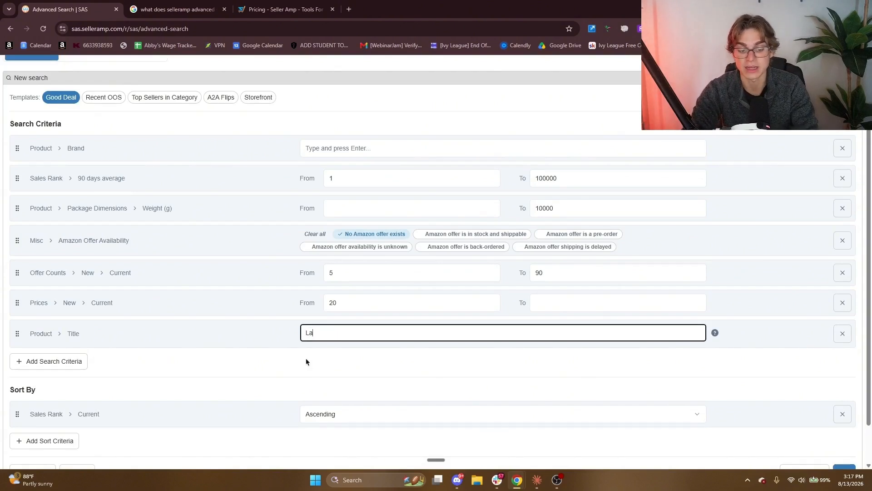
left_click(308, 363)
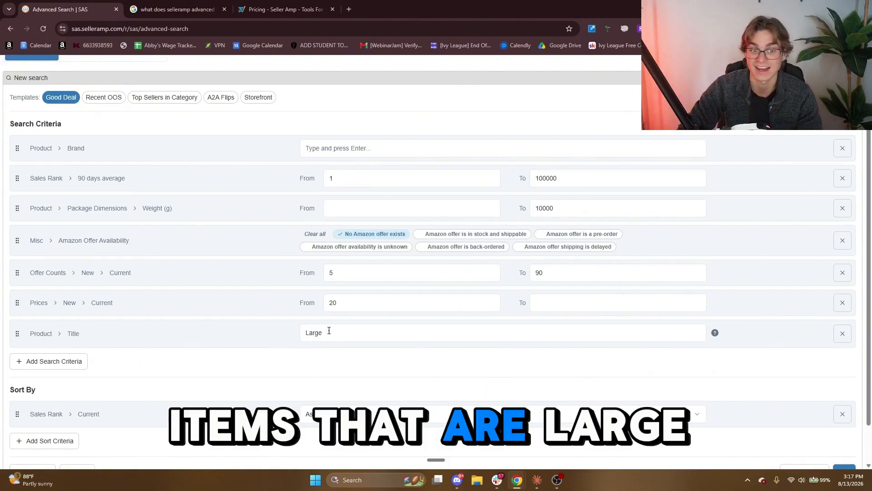
Replace the title keyword with "5oz", and remove the Title criterion from the search
left_click_drag(329, 330, 263, 337)
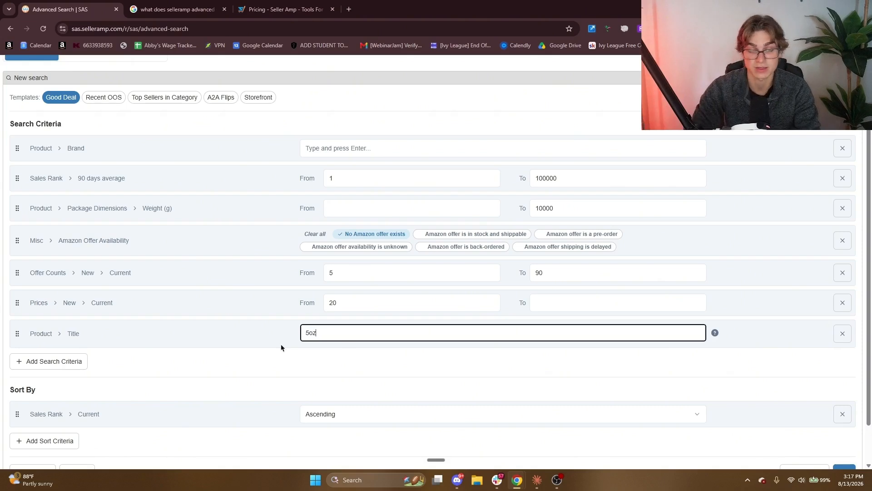
left_click(287, 362)
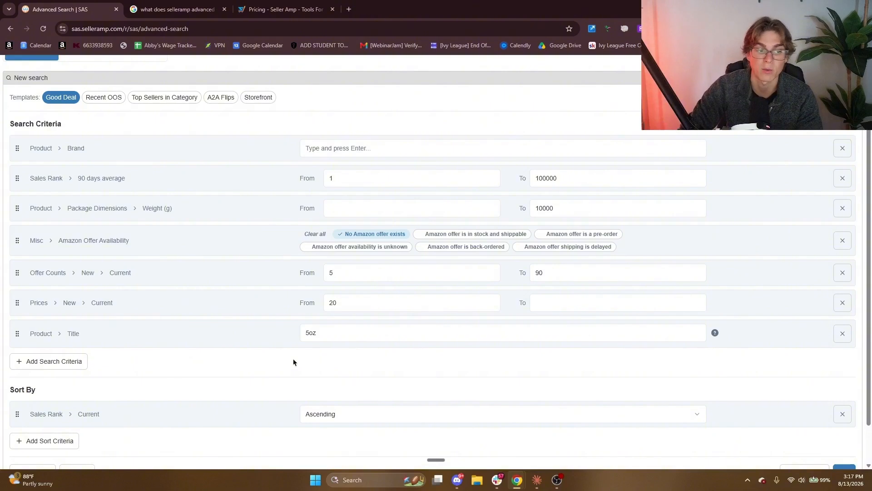
left_click_drag(317, 327, 266, 332)
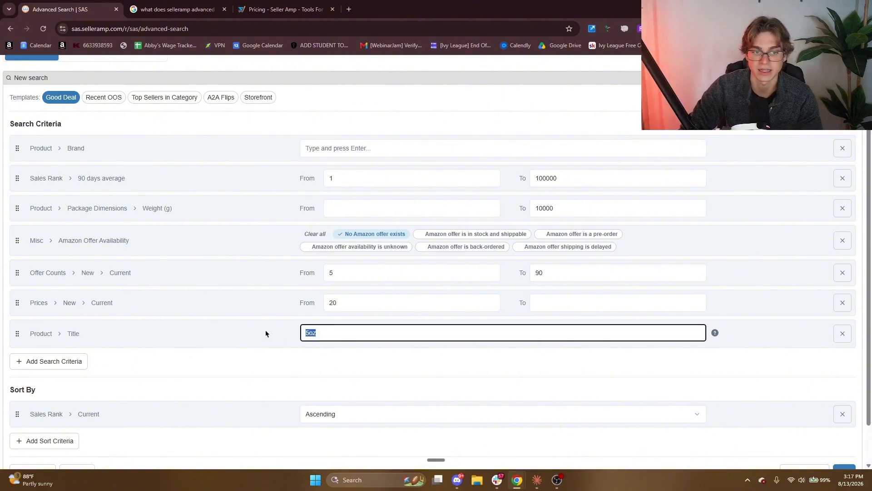
left_click(269, 339)
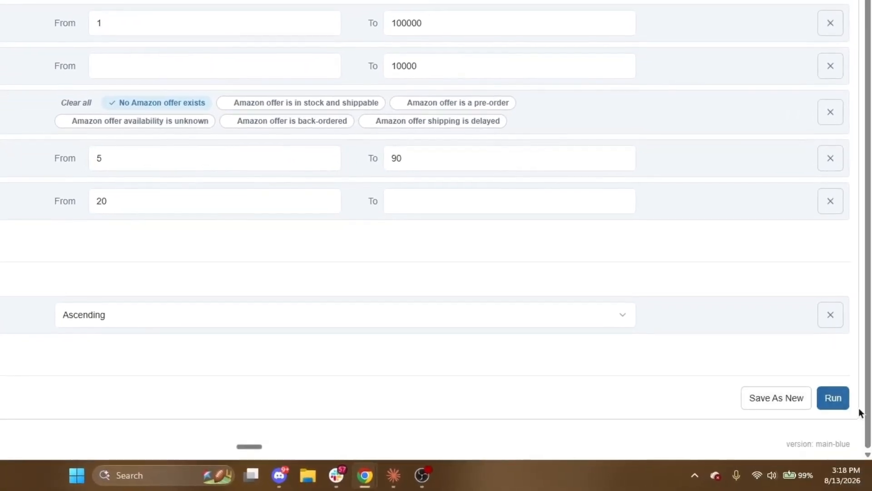
Run the search without a brand filter and look through the returned products and the criteria used
left_click(838, 402)
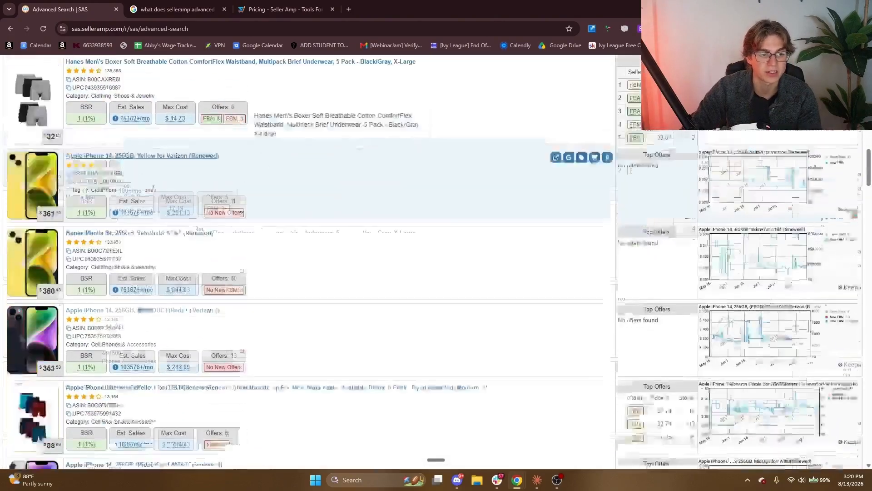
scroll(354, 254, "down", 15)
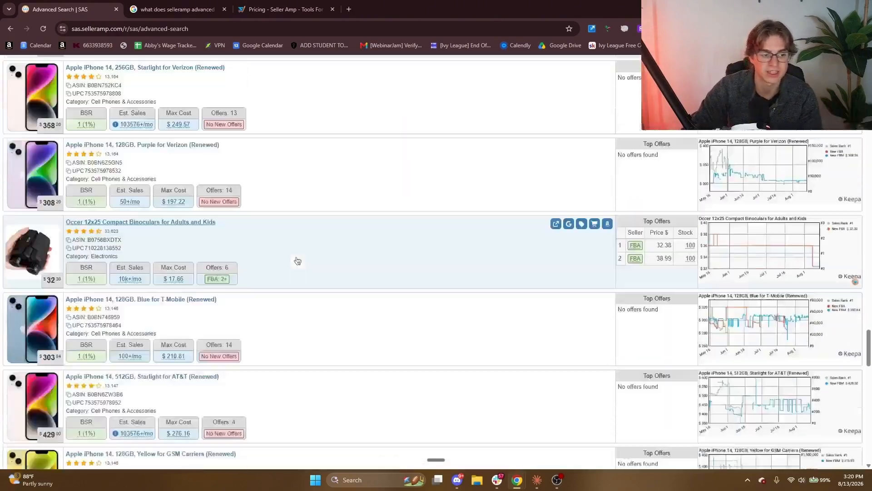
scroll(298, 260, "down", 10)
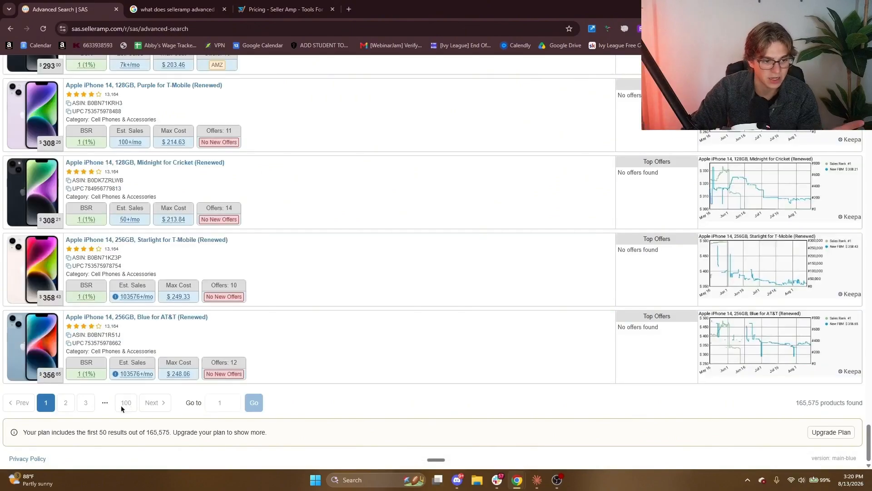
scroll(241, 273, "up", 20)
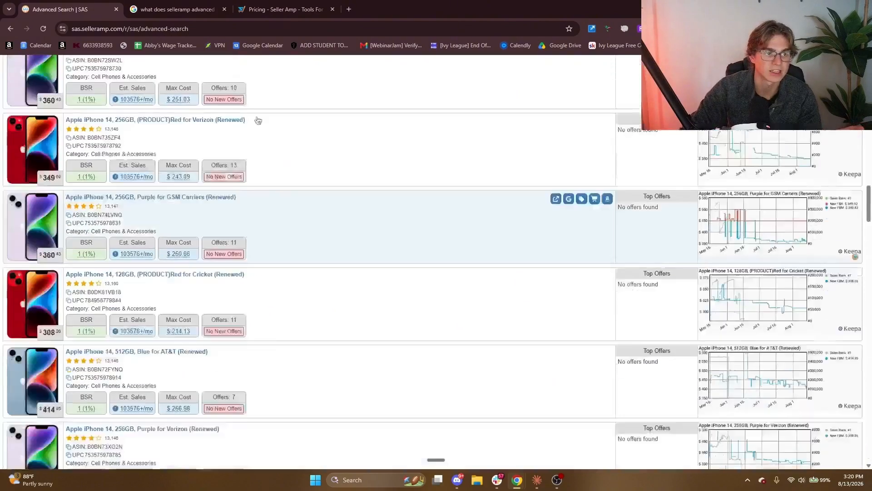
scroll(237, 258, "up", 15)
scroll(249, 282, "down", 5)
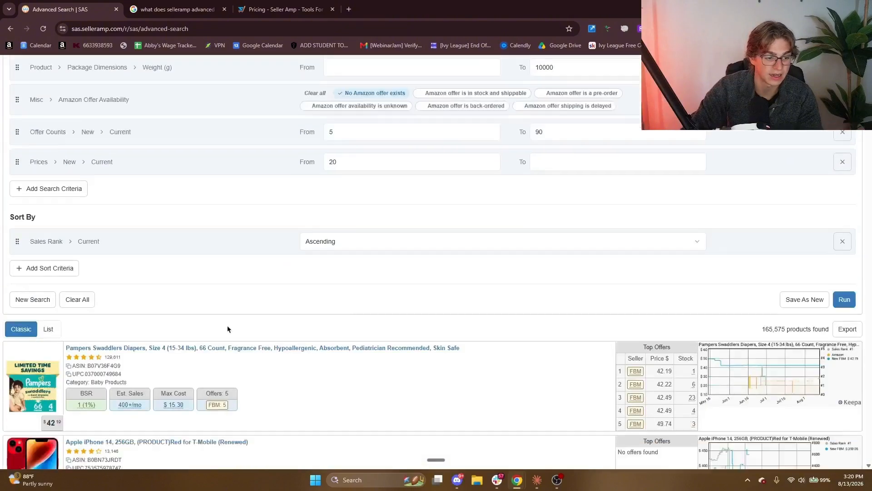
scroll(229, 329, "up", 5)
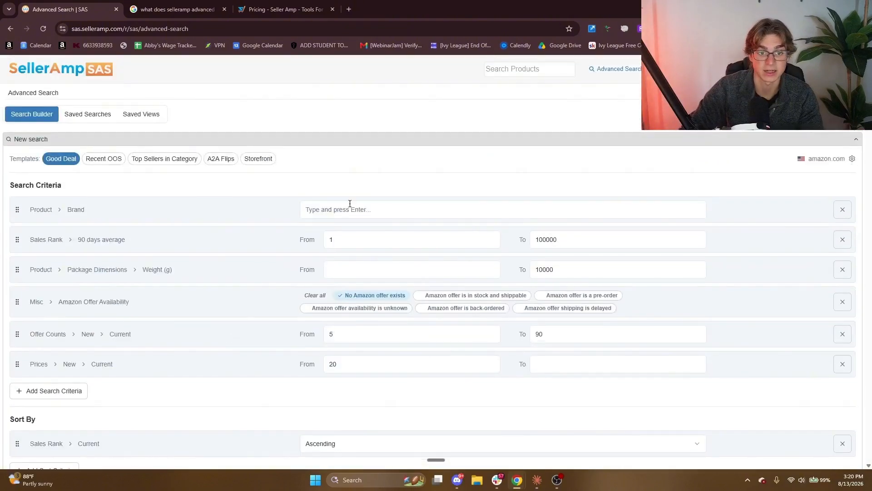
left_click(350, 209)
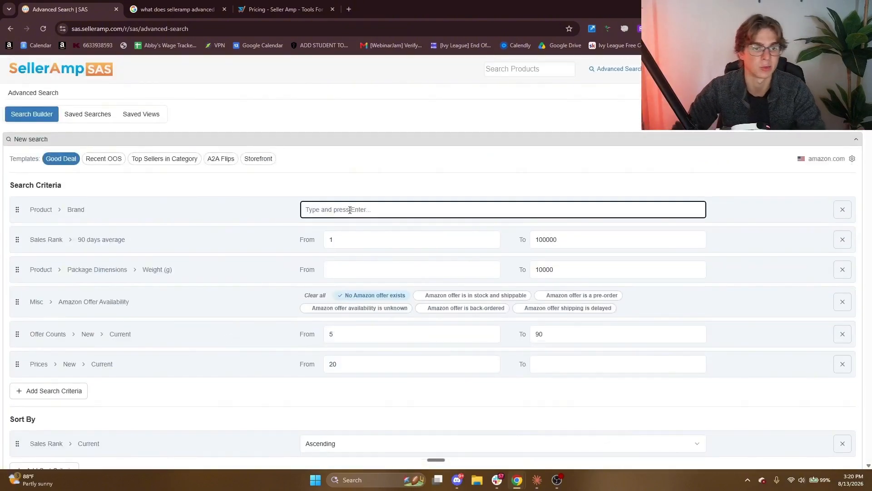
scroll(349, 209, "down", 8)
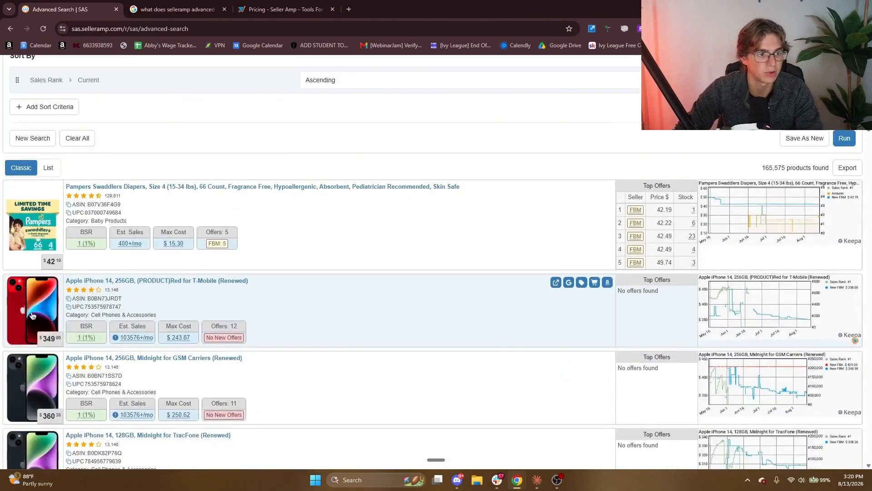
scroll(33, 315, "down", 11)
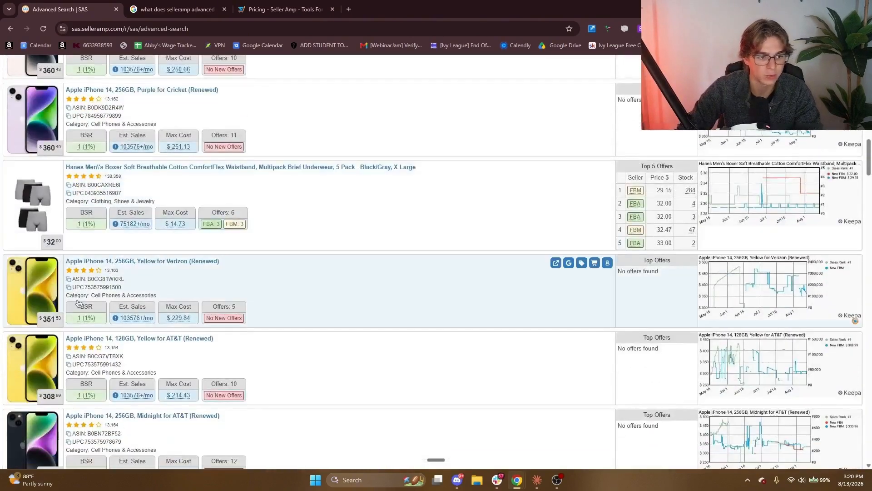
scroll(78, 303, "up", 19)
Set the Brand criterion to GAP and run the search again
left_click(327, 209)
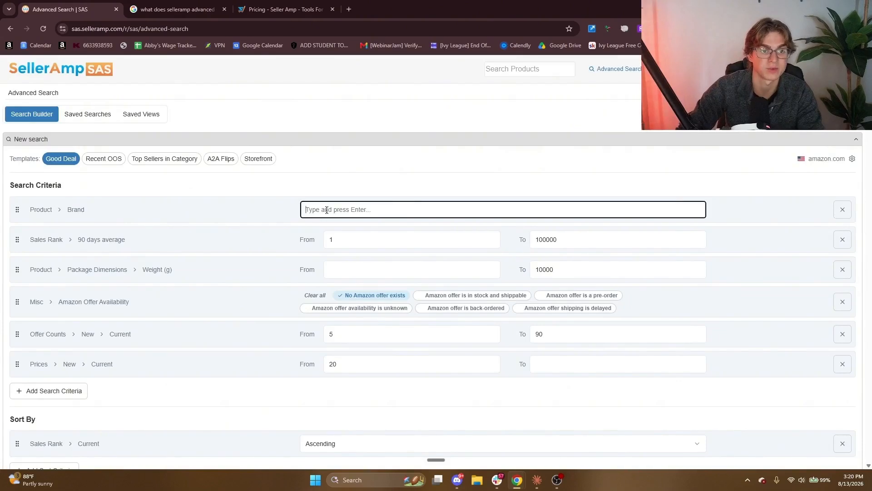
type("G")
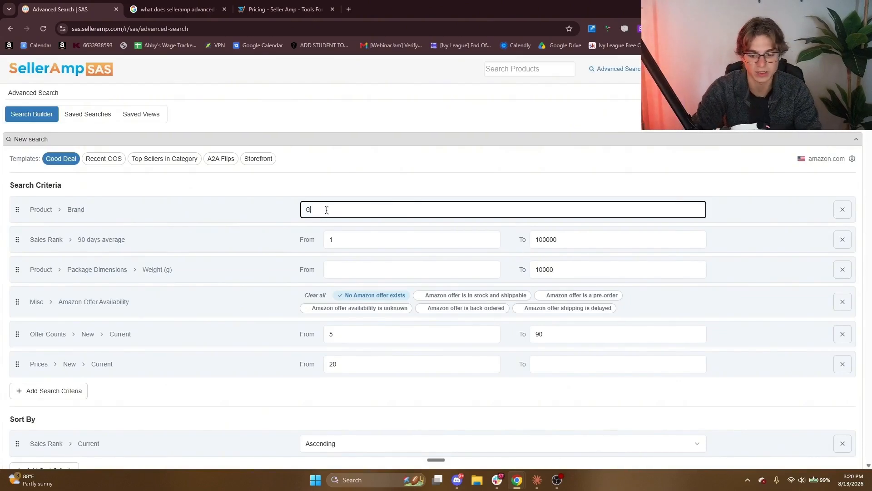
type("AP")
key("Return")
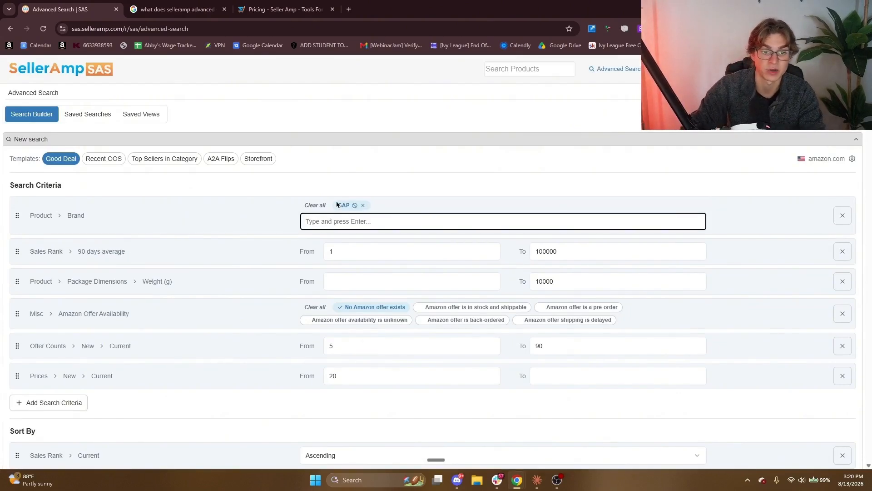
scroll(854, 249, "down", 6)
left_click(844, 239)
scroll(848, 246, "down", 3)
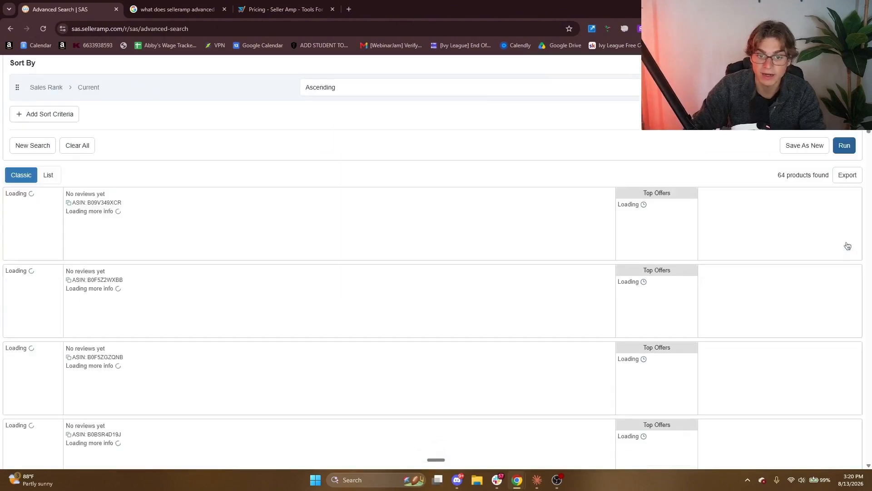
Review the GAP results, checking sales rank, estimated sales, maximum cost and seller offers for each product
scroll(278, 281, "up", 10)
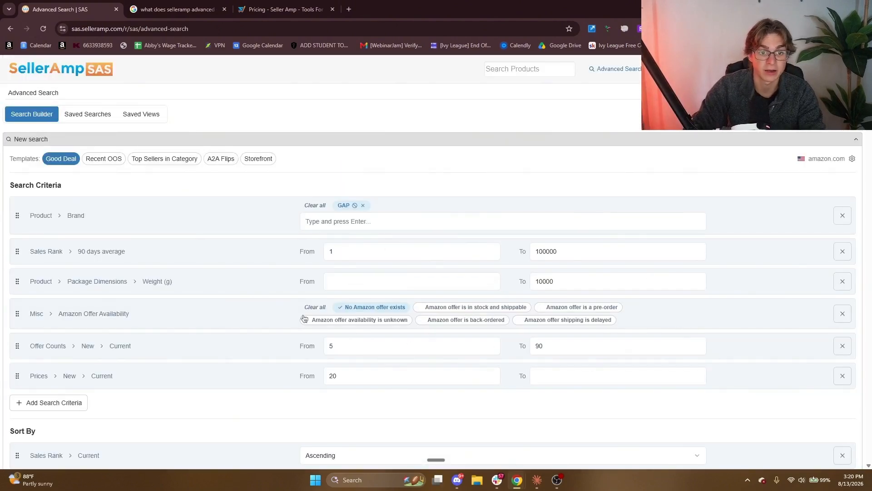
scroll(327, 232, "down", 15)
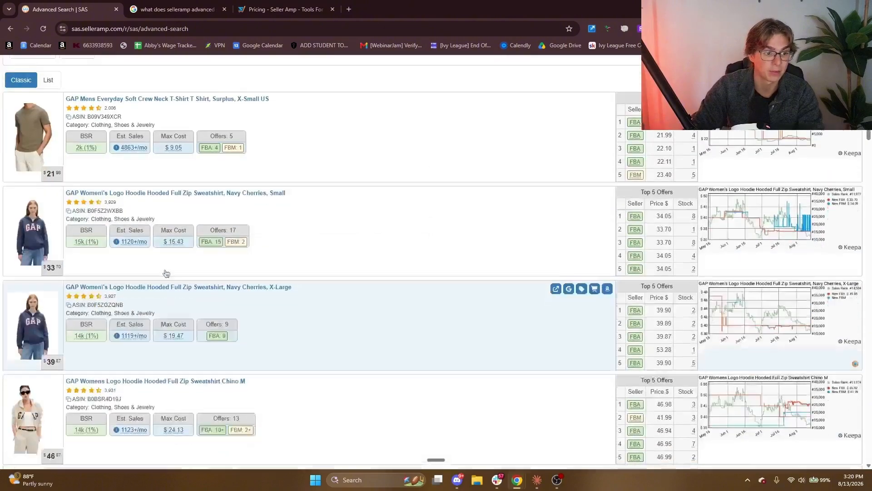
scroll(242, 335, "down", 3)
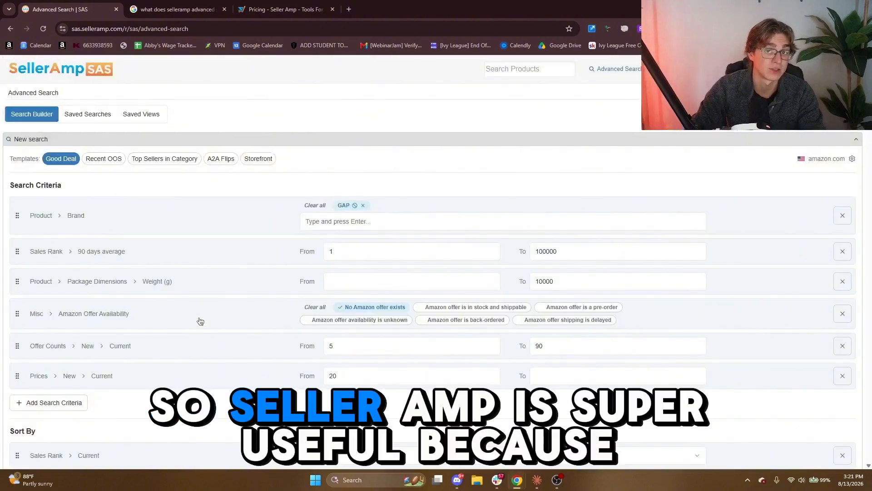
scroll(198, 320, "down", 1)
scroll(199, 325, "down", 12)
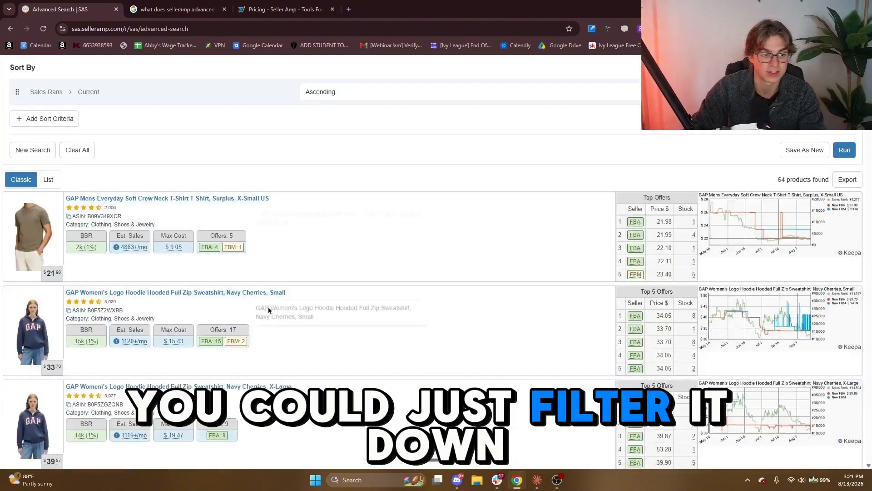
scroll(273, 304, "down", 15)
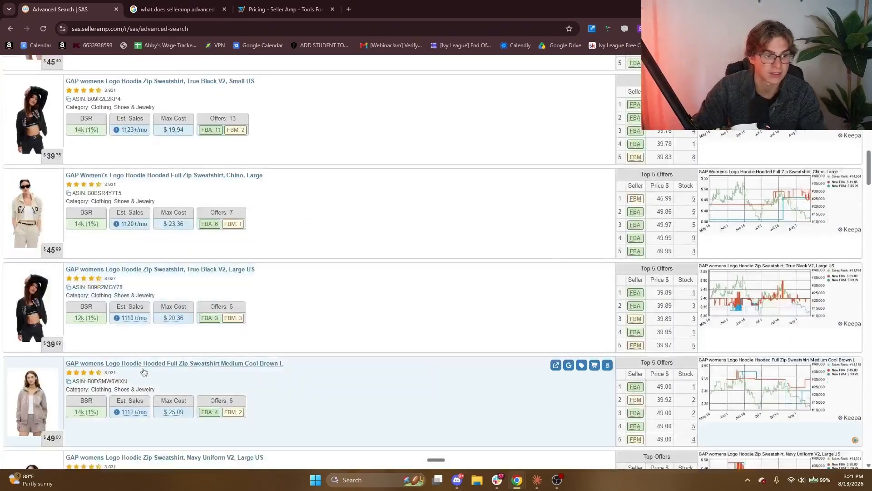
scroll(249, 304, "down", 2)
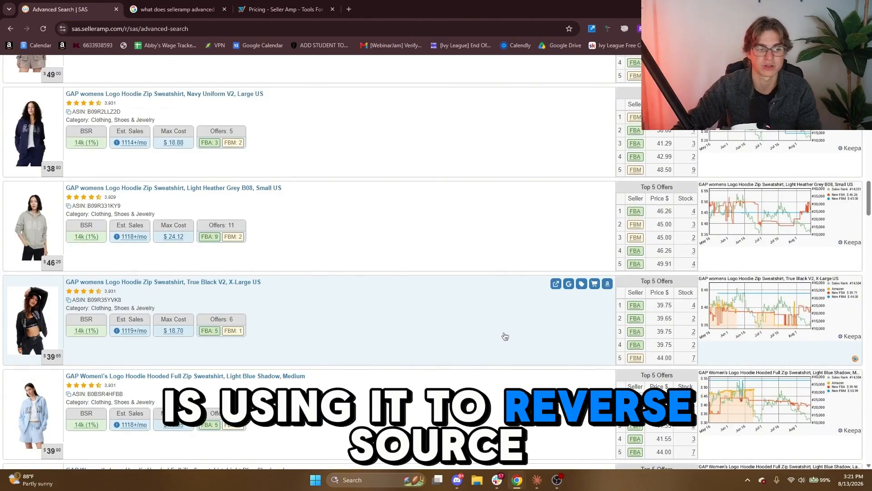
Open the store lookup of the first FBA seller on the True Black V2, X-Large GAP hoodie and copy its seller ID
mouse_move(635, 310)
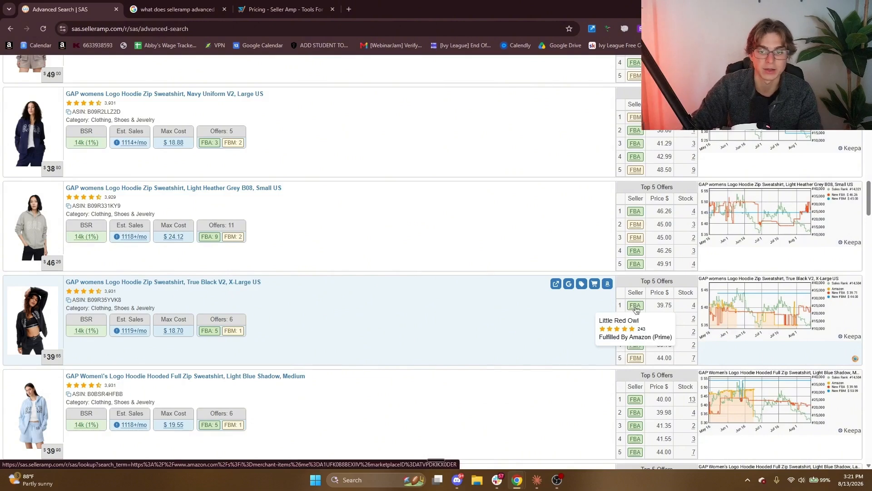
left_click(635, 309)
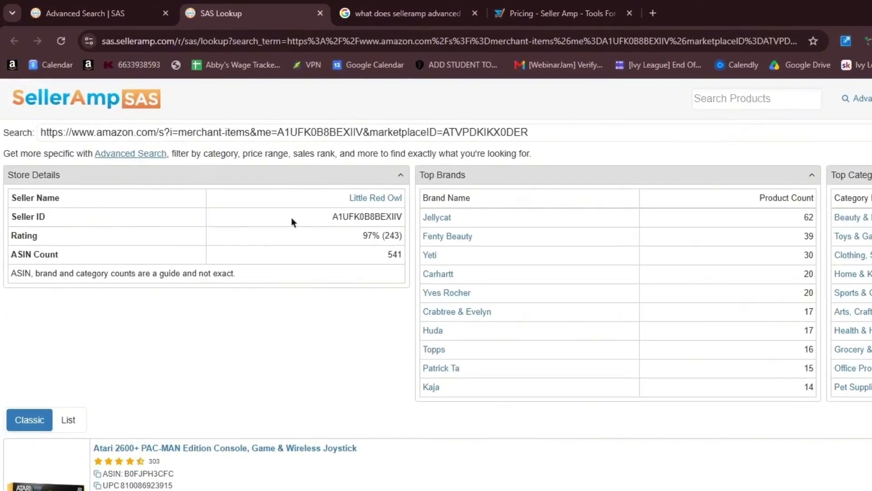
left_click_drag(335, 216, 407, 218)
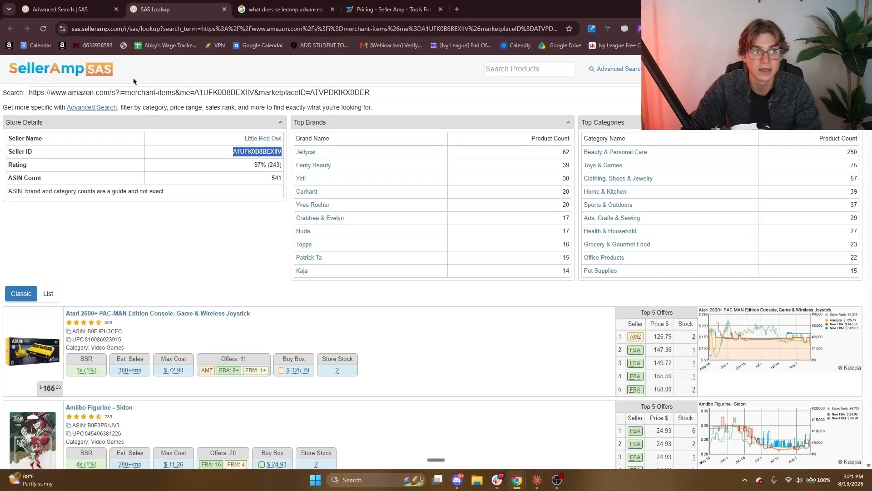
Return to the advanced search and switch it to the Storefront template, discarding the unsaved GAP criteria
left_click(68, 9)
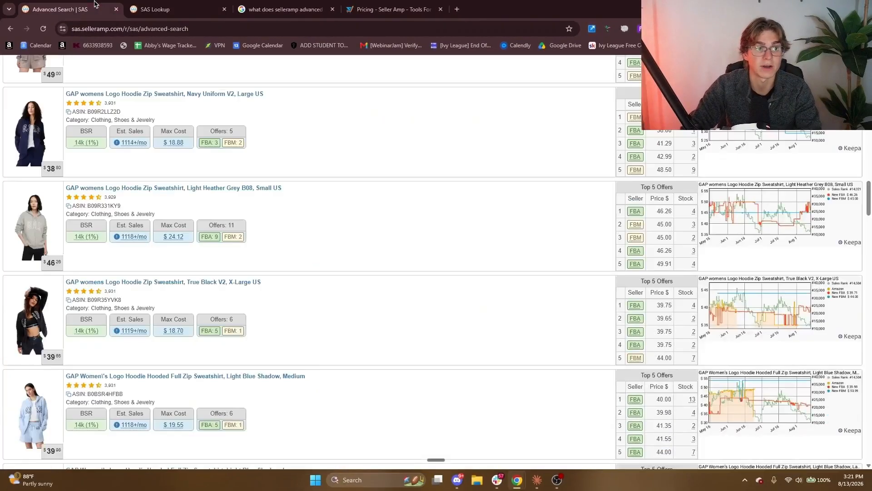
scroll(371, 283, "up", 15)
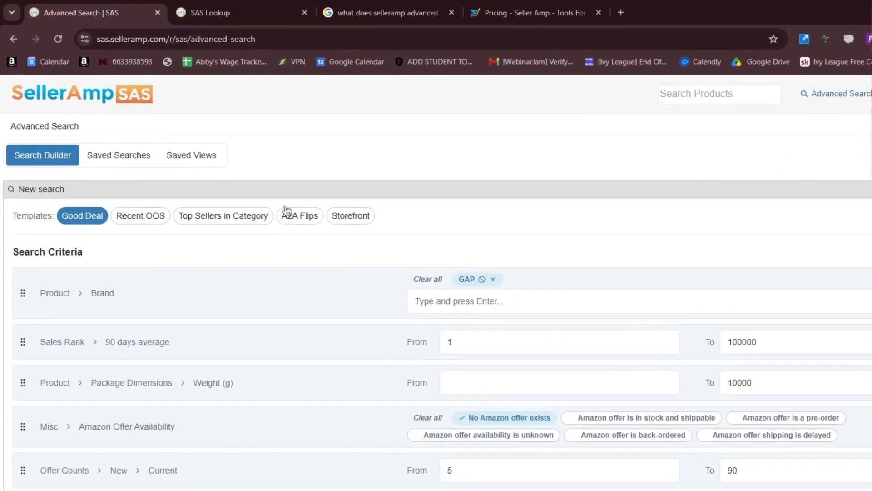
left_click(362, 223)
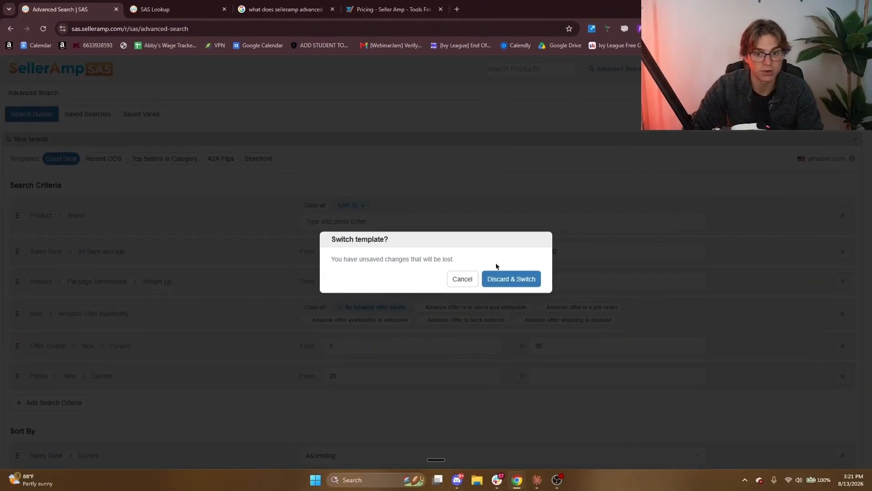
left_click(501, 276)
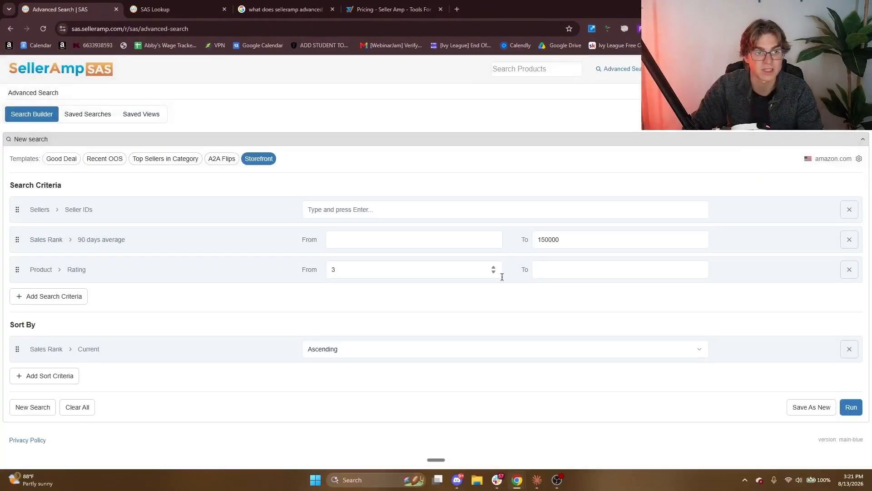
Enter the copied seller ID in the Seller IDs criterion, run the storefront search and look through the returned products
left_click(360, 210)
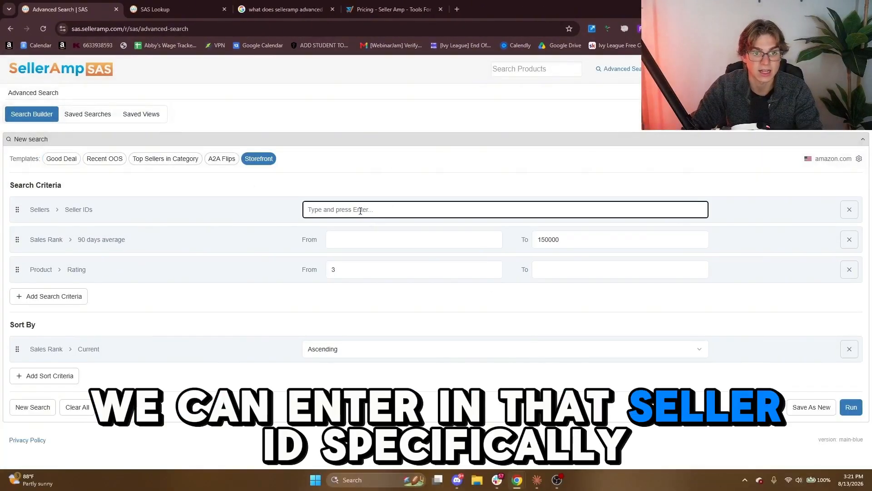
type("A1UFK0B8BEXIIV")
left_click(363, 189)
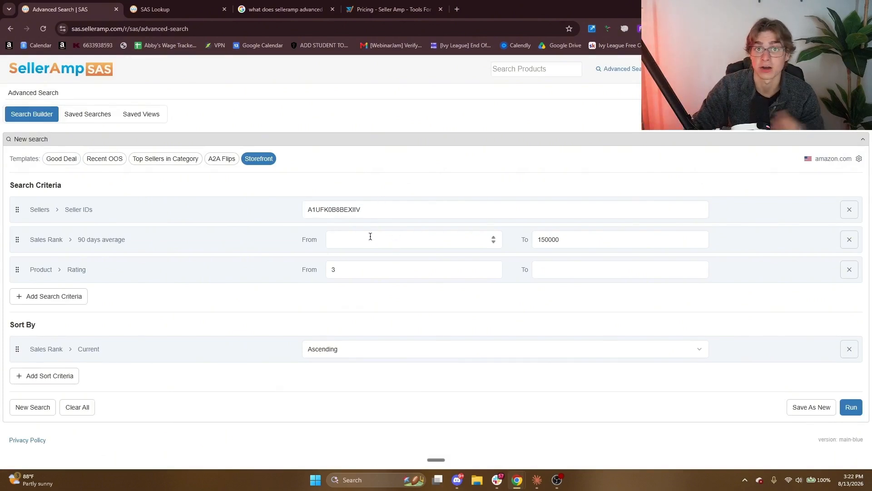
left_click(851, 407)
scroll(596, 333, "down", 8)
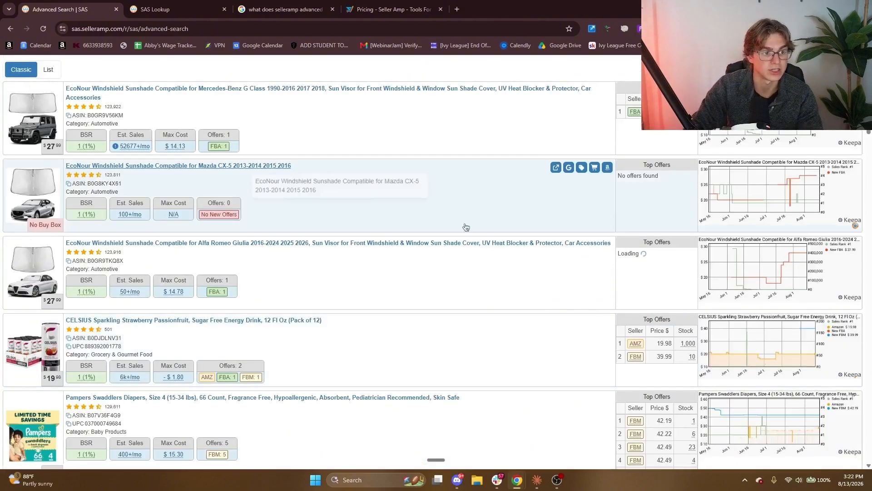
scroll(176, 330, "down", 5)
scroll(176, 330, "down", 10)
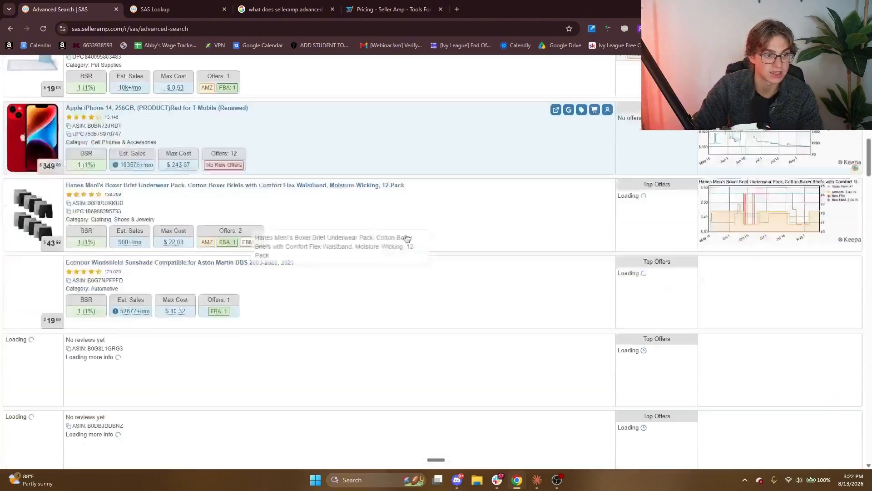
scroll(256, 372, "up", 20)
scroll(222, 292, "down", 1)
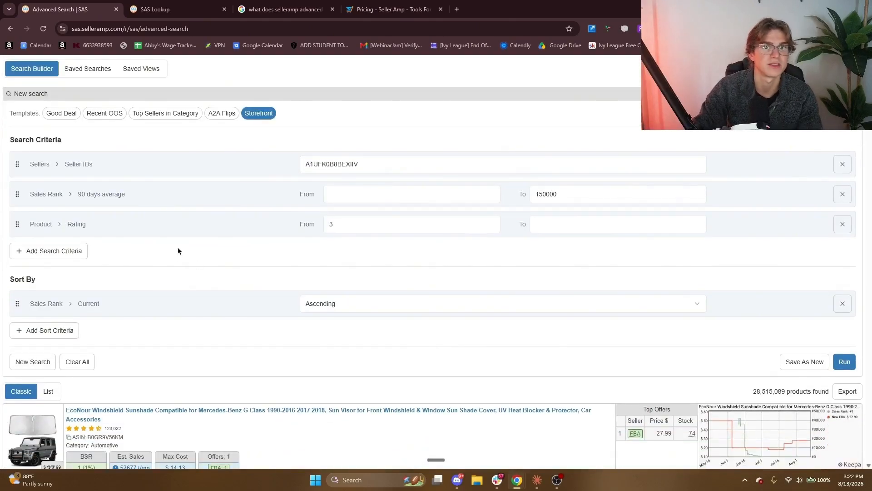
Refine the criteria to 90-day average sales rank 1–100000, total offer count 5–90 and current new price from 20, and rerun the search
left_click(67, 251)
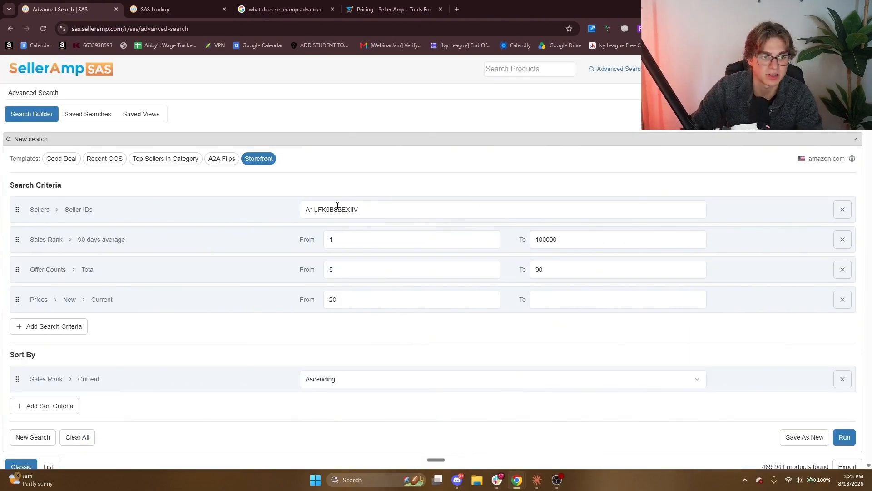
left_click(837, 443)
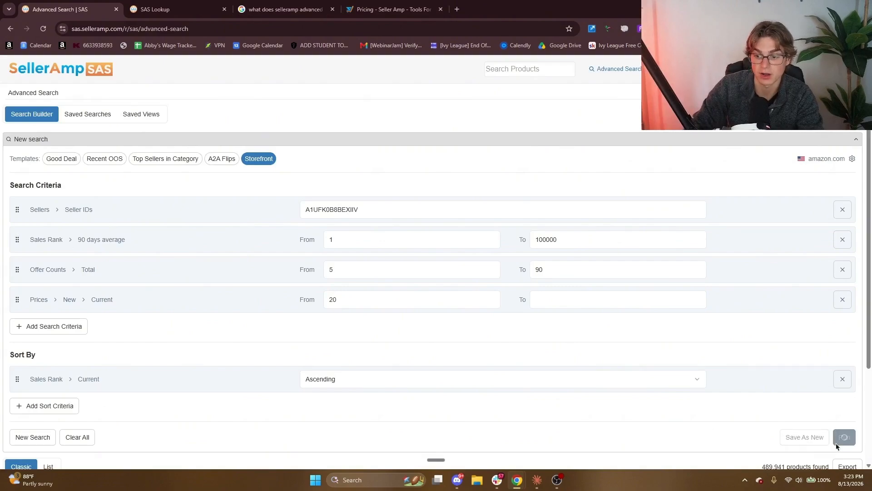
scroll(272, 272, "down", 8)
scroll(157, 236, "up", 4)
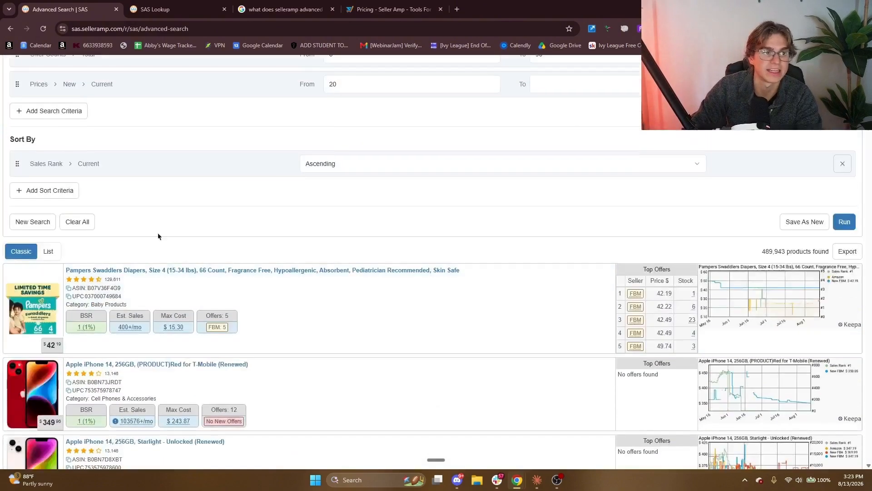
scroll(218, 296, "up", 5)
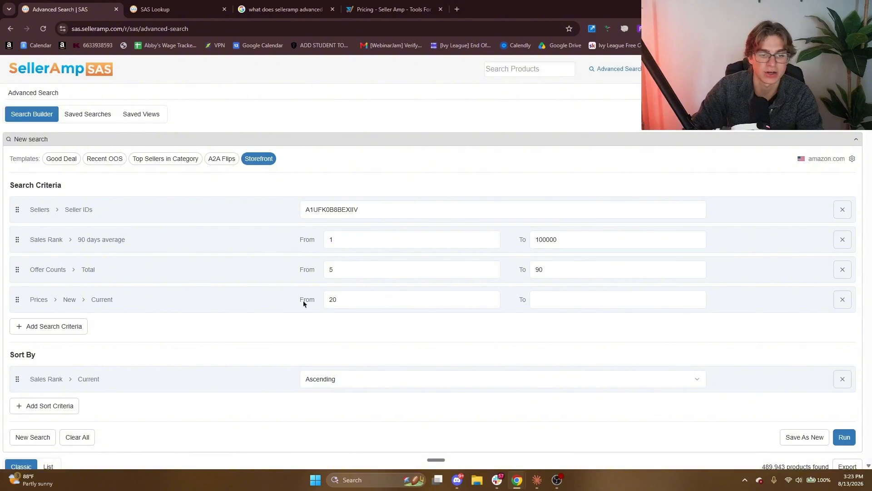